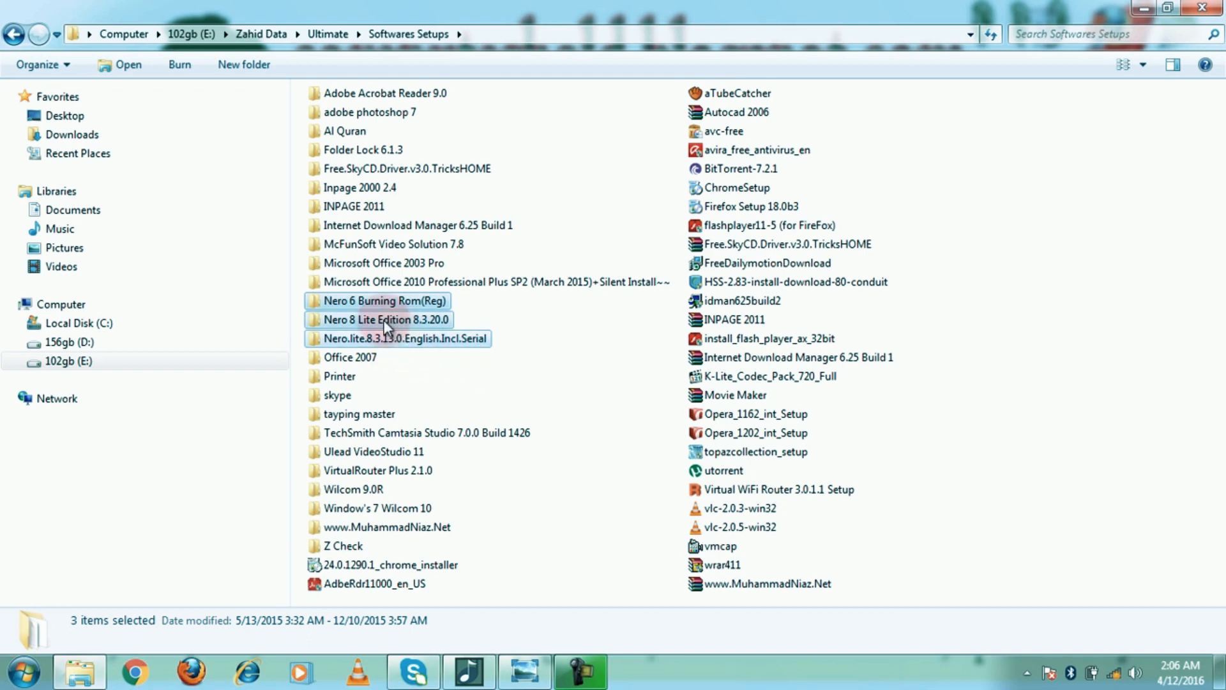
- Minimize the Softwares Setups folder window and launch Nero Express from the desktop
{"action": "left_click", "coordinate": [445, 359]}
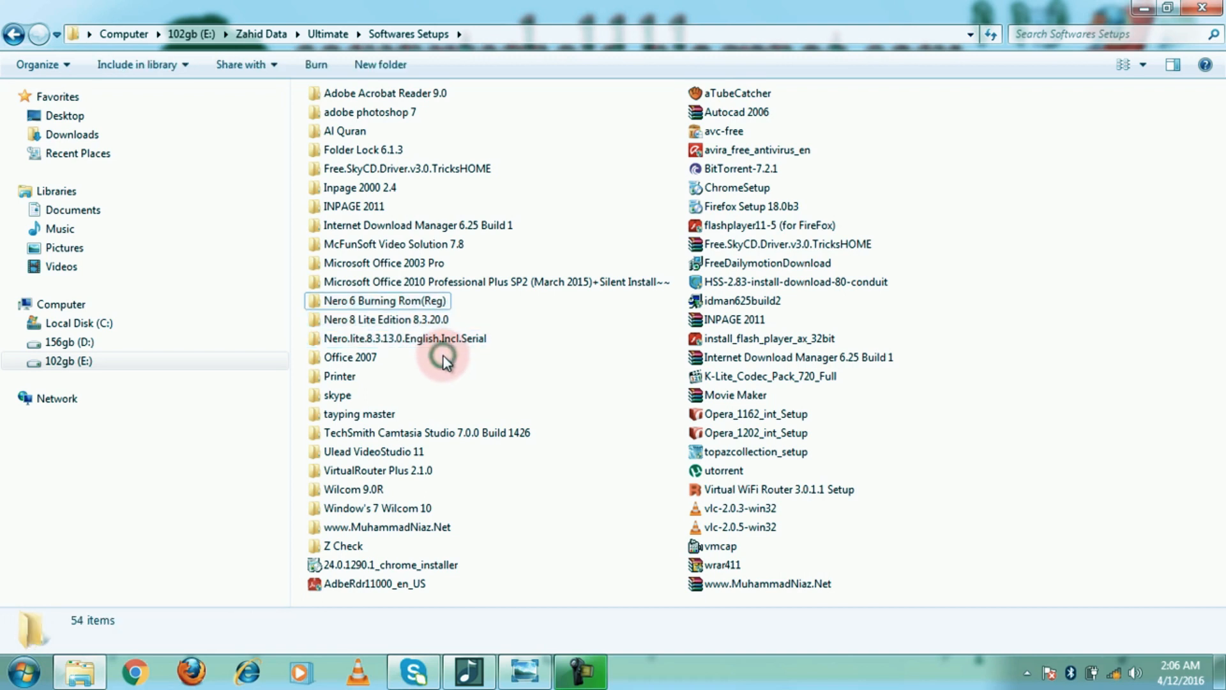
{"action": "left_click", "coordinate": [1144, 7]}
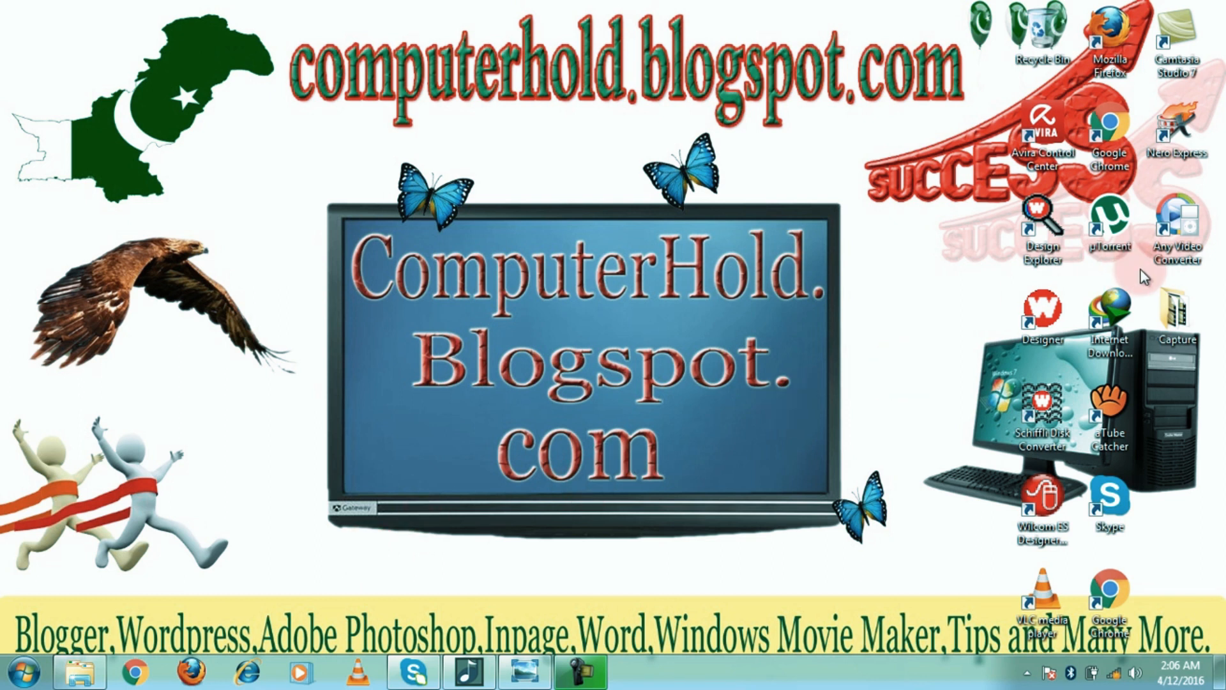
{"action": "left_click", "coordinate": [1191, 122]}
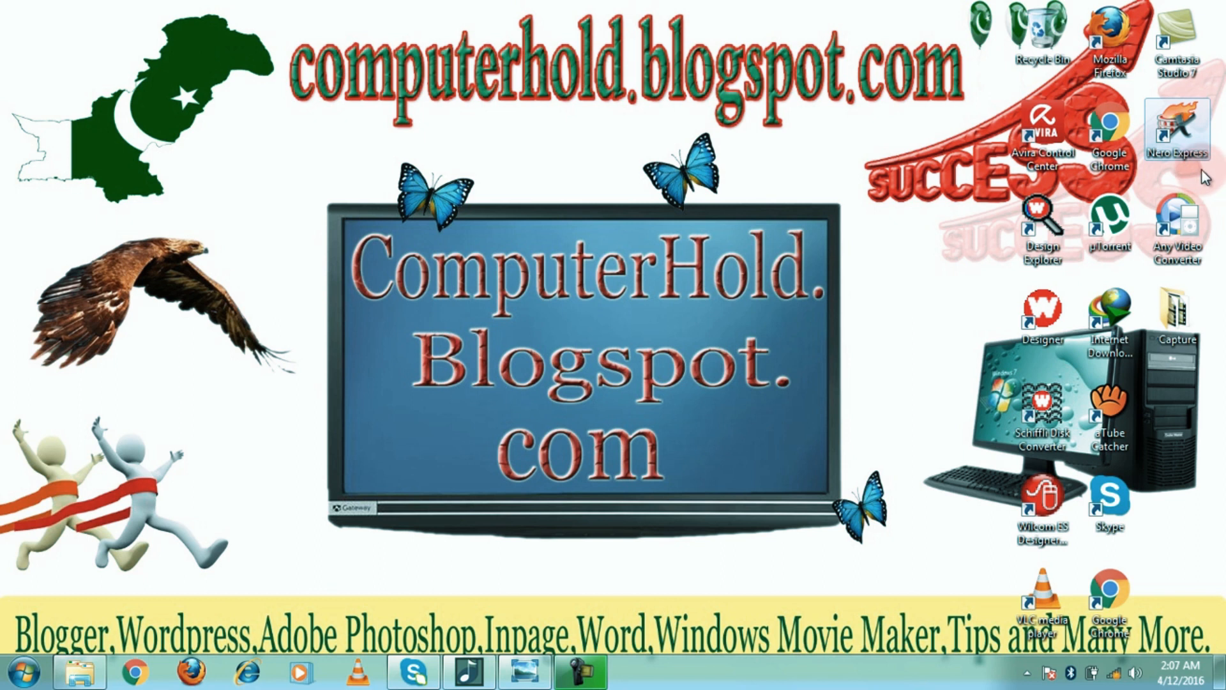
{"action": "double_click", "coordinate": [1180, 115]}
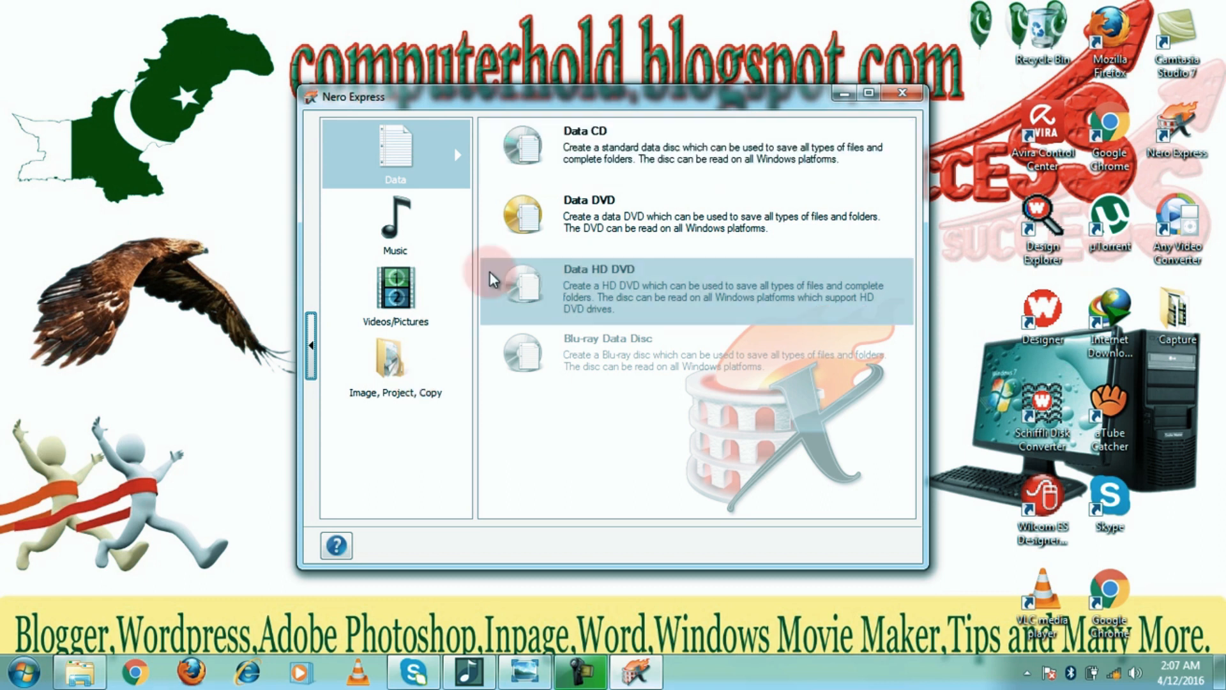
- Look through the Music, Videos/Pictures and Image, Project, Copy categories, and start a Data DVD compilation
{"action": "left_click", "coordinate": [404, 230]}
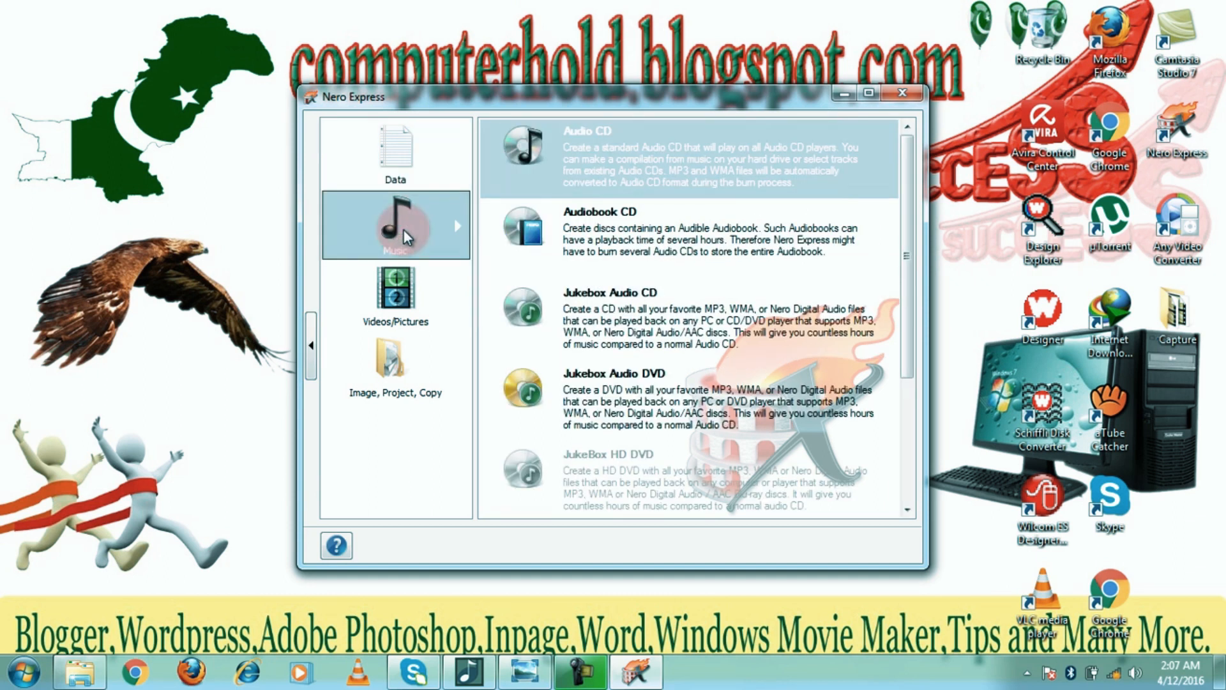
{"action": "left_click", "coordinate": [396, 294]}
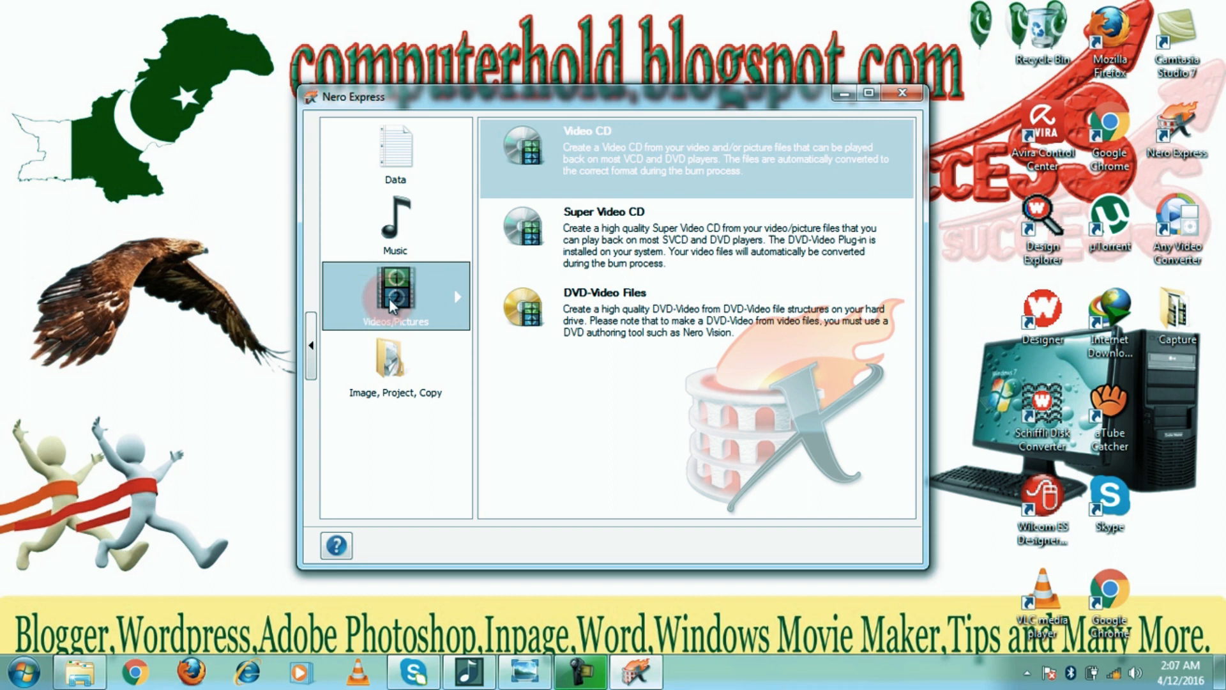
{"action": "left_click", "coordinate": [373, 371]}
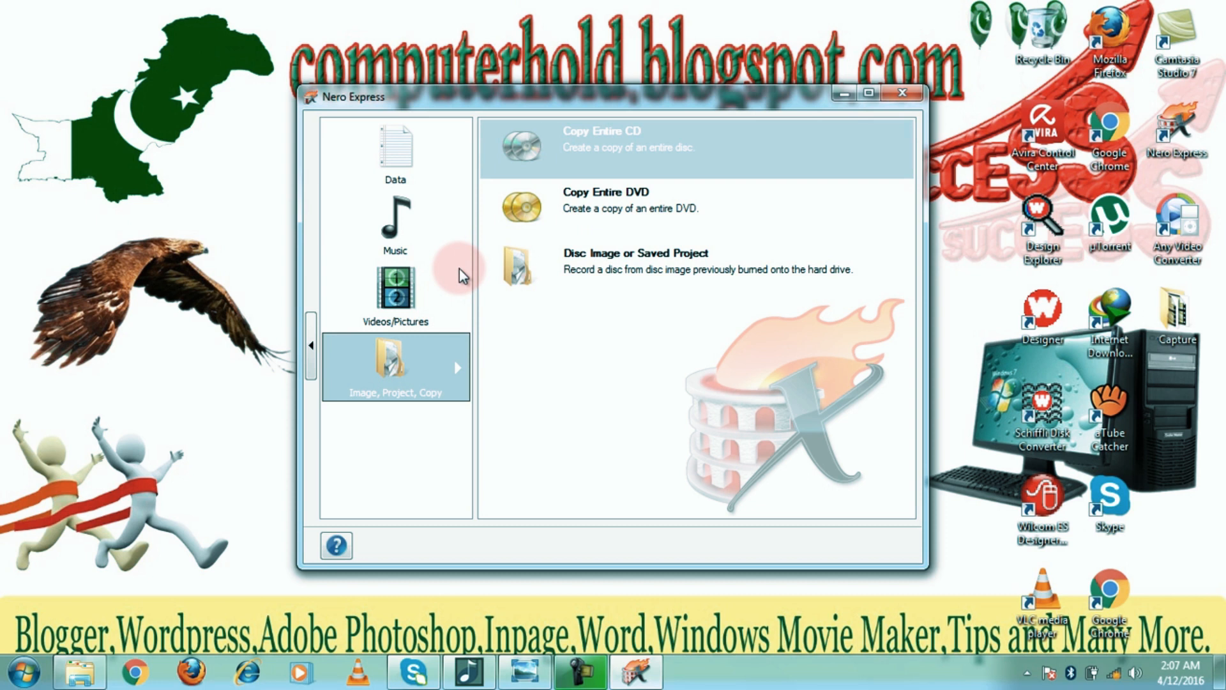
{"action": "left_click", "coordinate": [397, 158]}
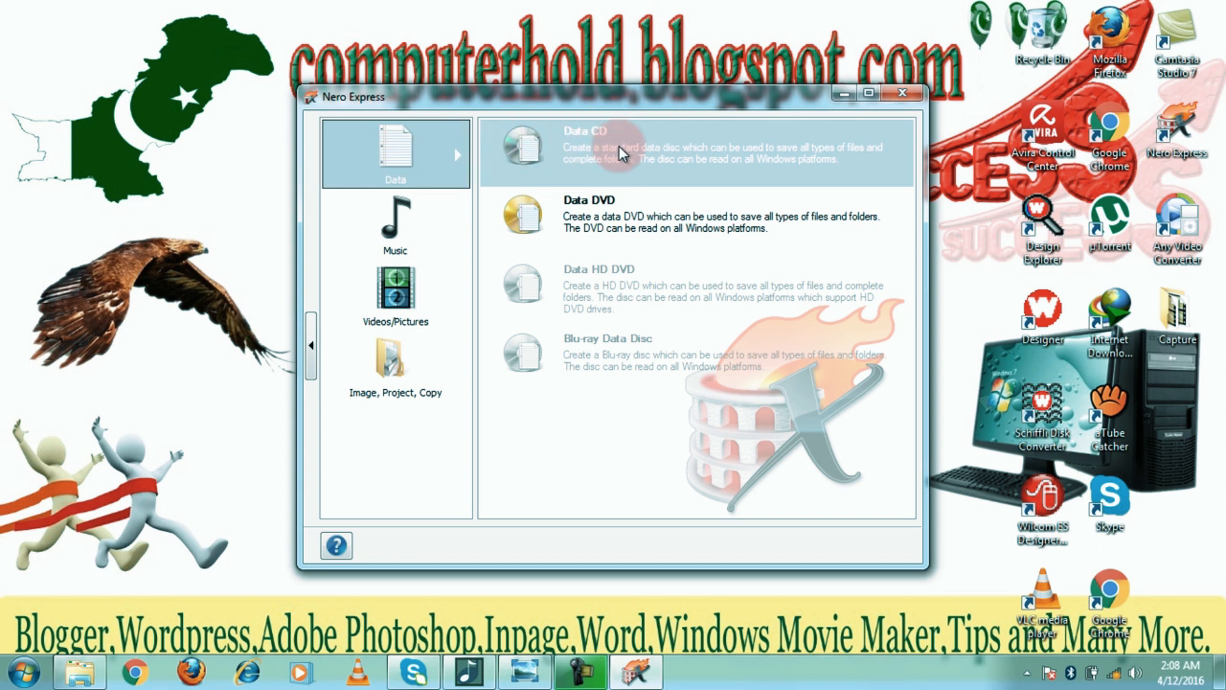
{"action": "left_click", "coordinate": [617, 217]}
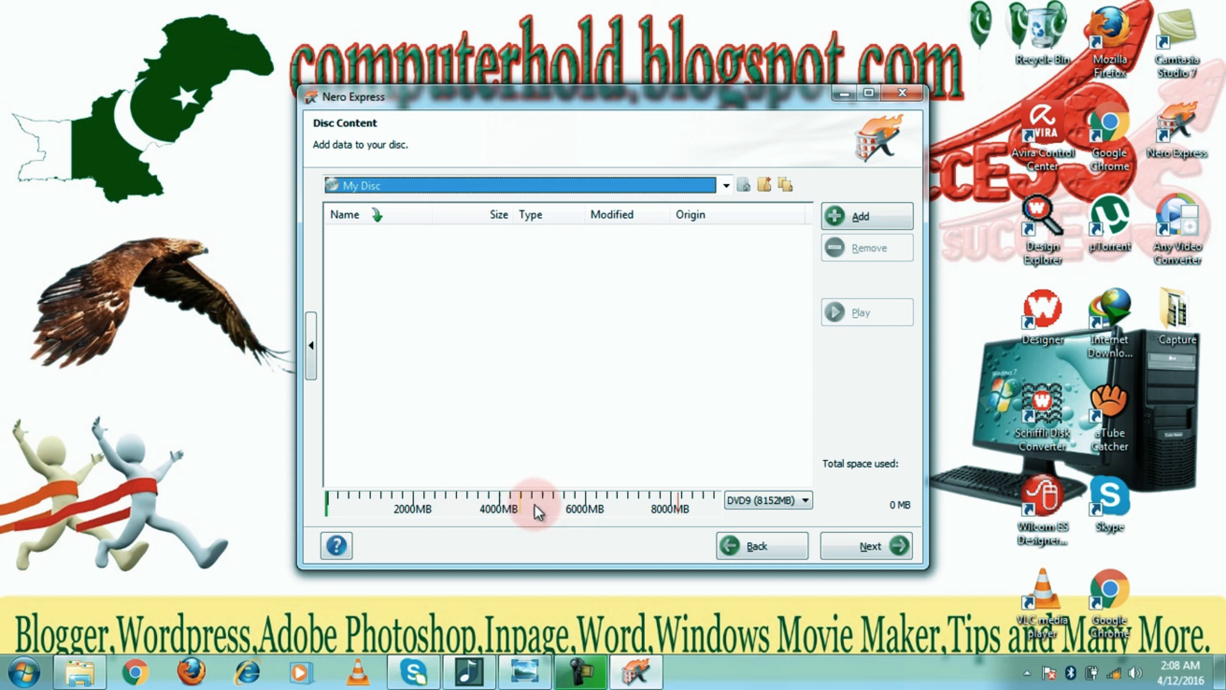
- Compare the available disc capacities and set the compilation's disc size to DVD5 (4483MB)
{"action": "left_click", "coordinate": [775, 505]}
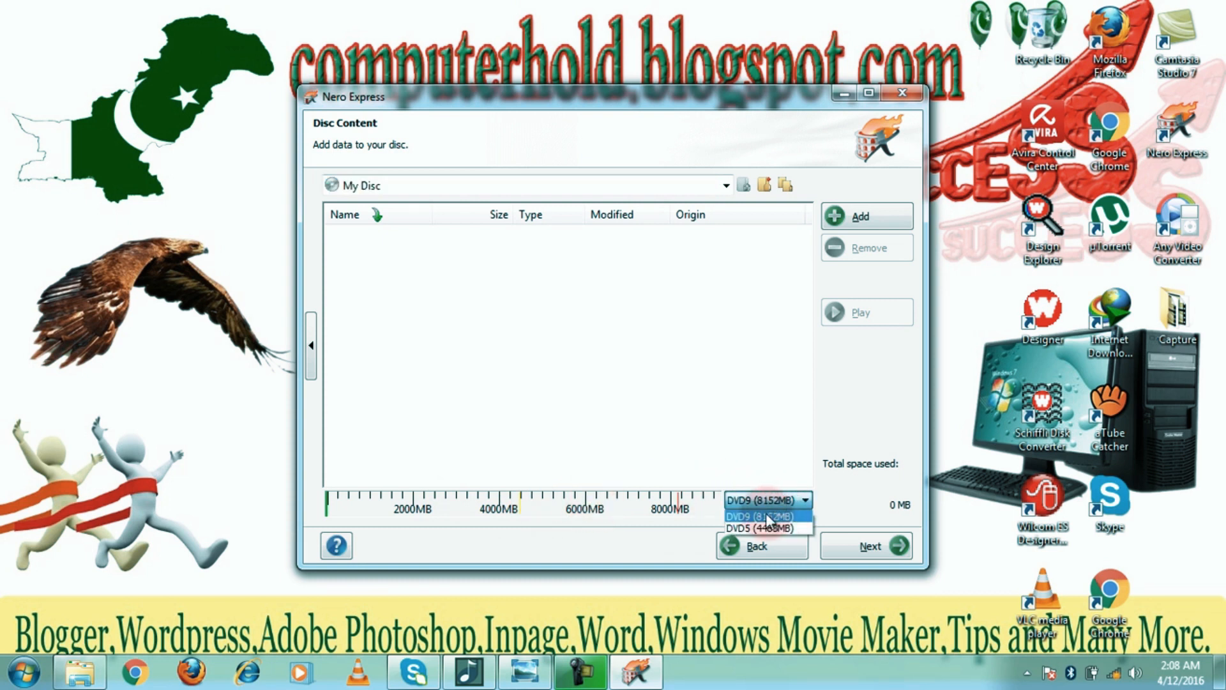
{"action": "left_click", "coordinate": [765, 515]}
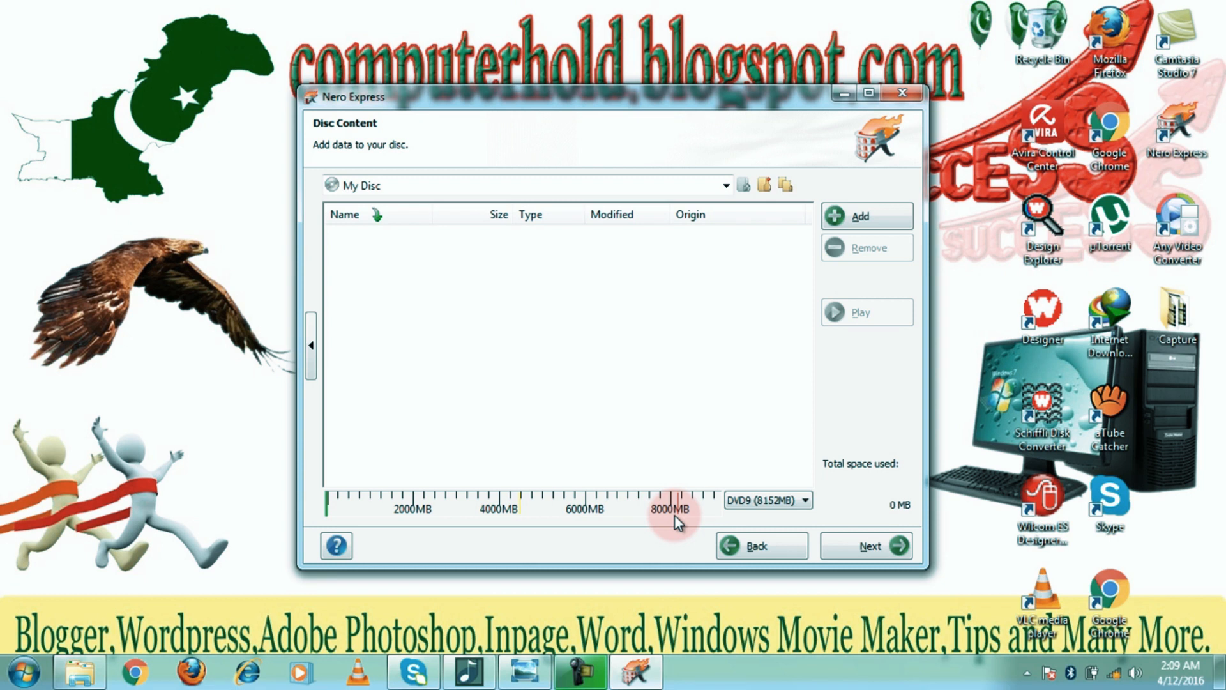
{"action": "left_click", "coordinate": [776, 499]}
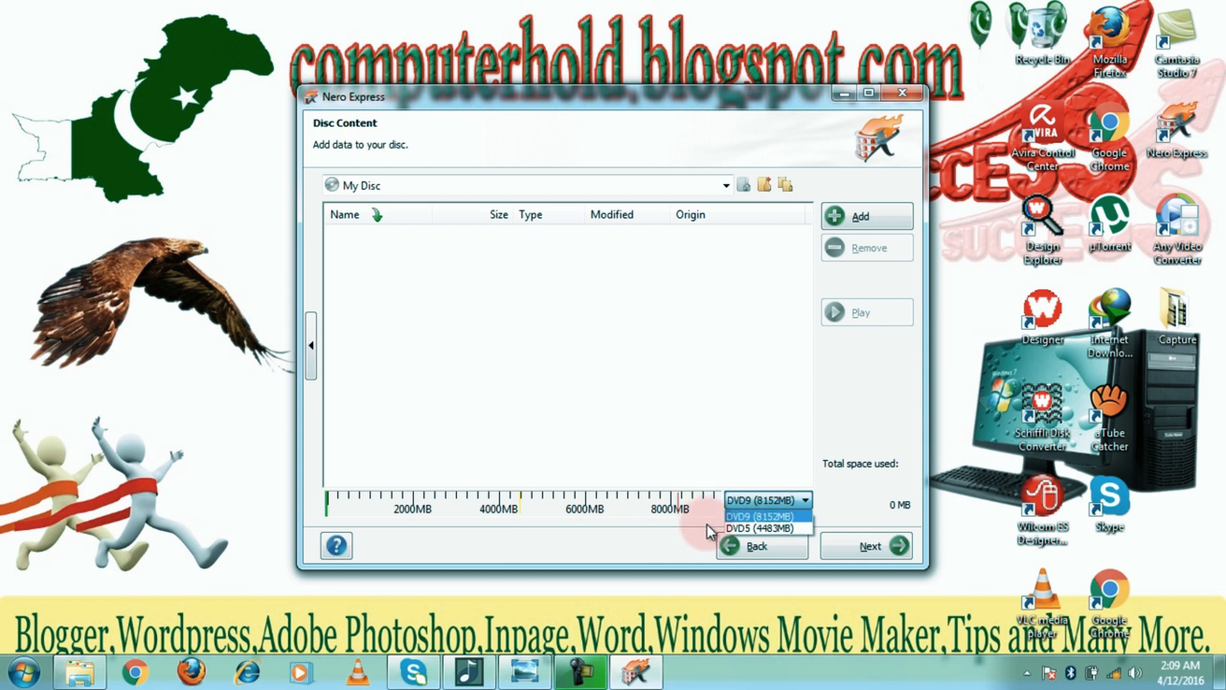
{"action": "left_click", "coordinate": [797, 528]}
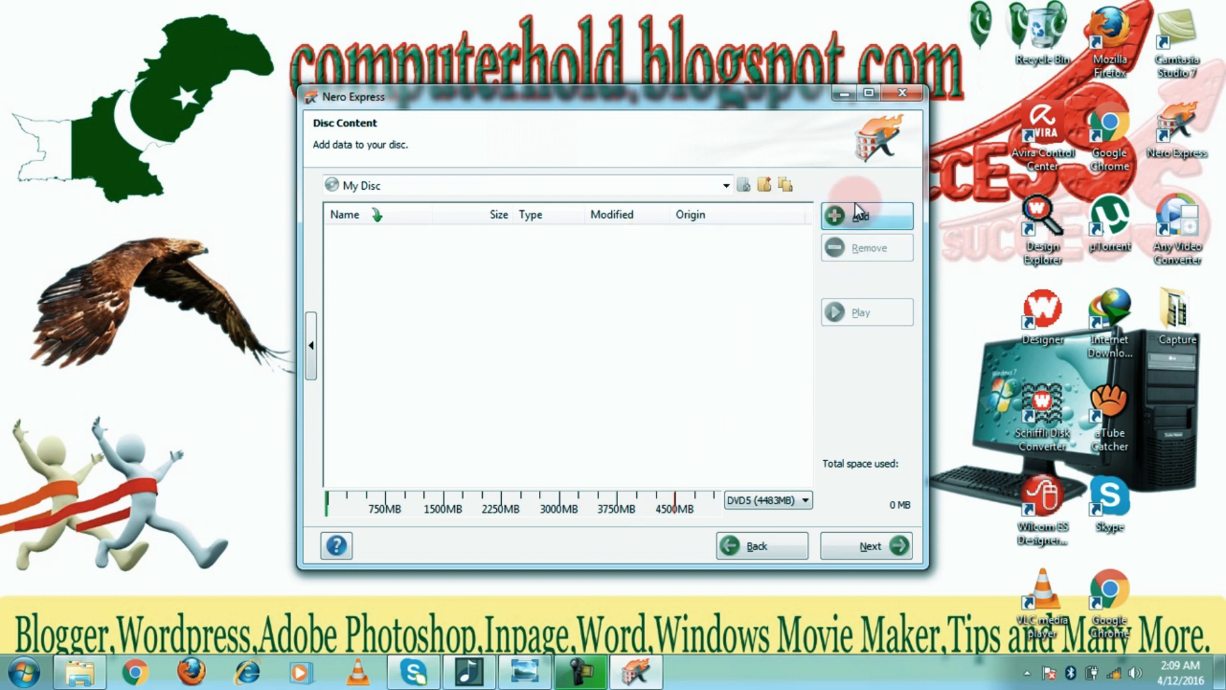
- Add the adobe photoshop 7, Internet Download Manager 6.25 and McFunSoft Video Solution 7.8 folders from Softwares Setups to the disc
{"action": "left_click", "coordinate": [870, 215]}
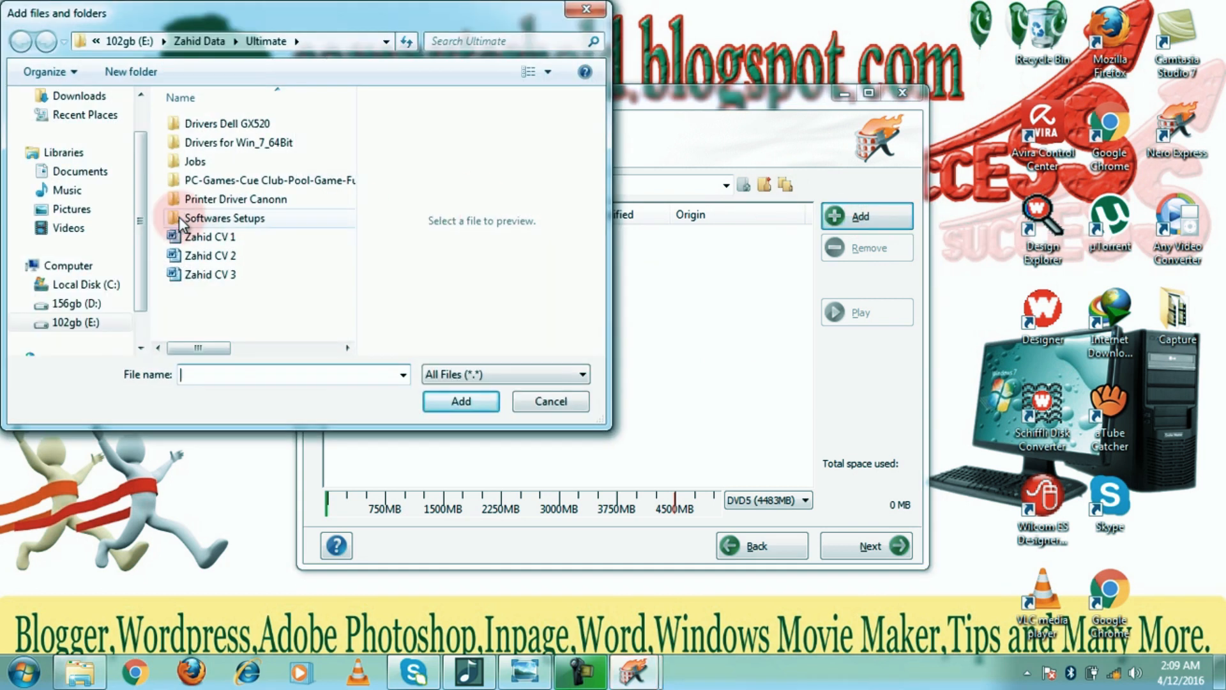
{"action": "double_click", "coordinate": [180, 218]}
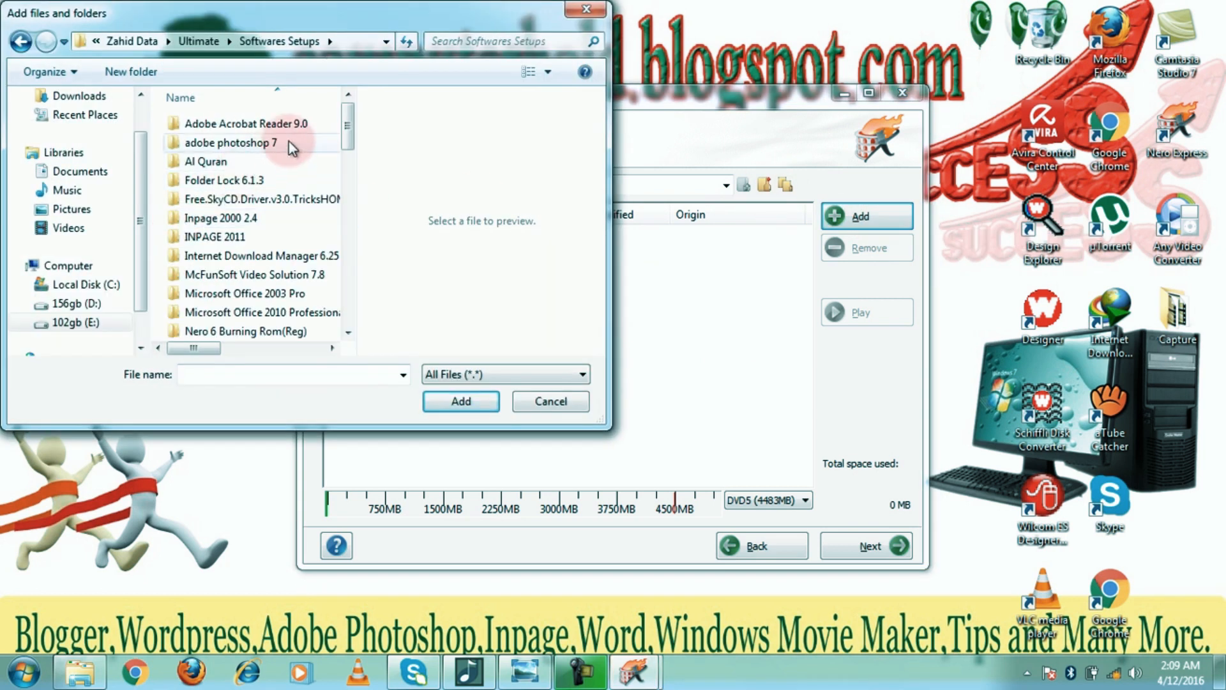
{"action": "left_click", "coordinate": [261, 144]}
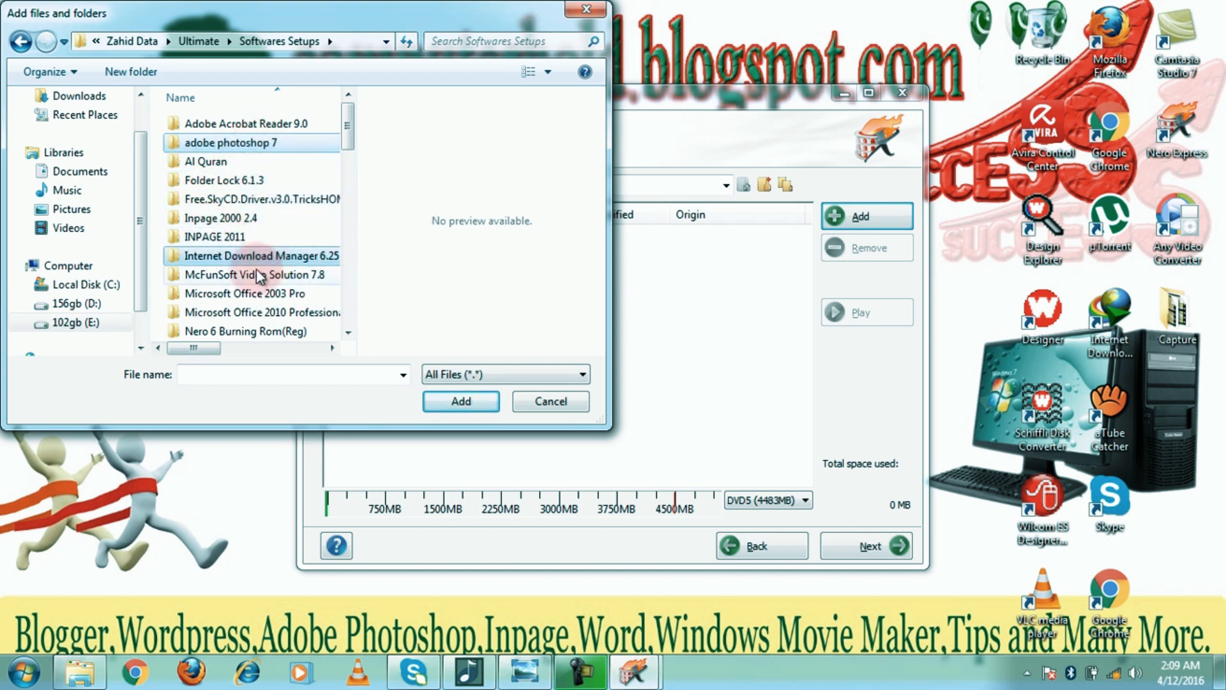
{"action": "left_click", "coordinate": [204, 281], "text": "ctrl"}
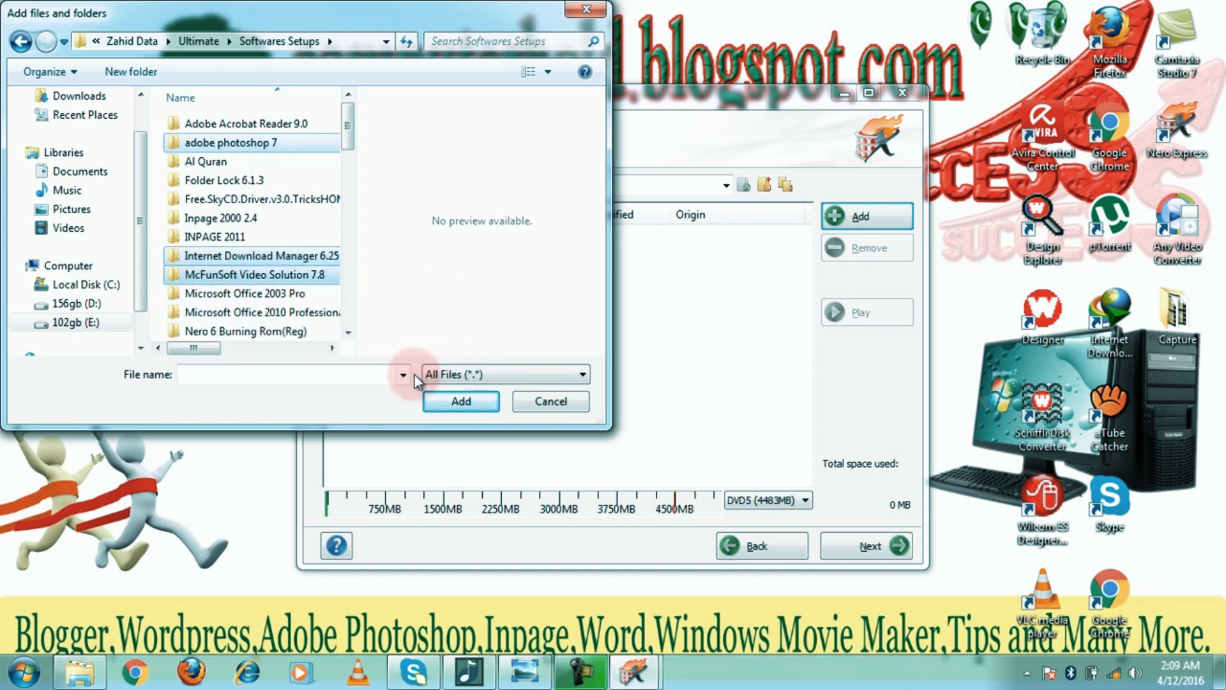
{"action": "left_click", "coordinate": [455, 403]}
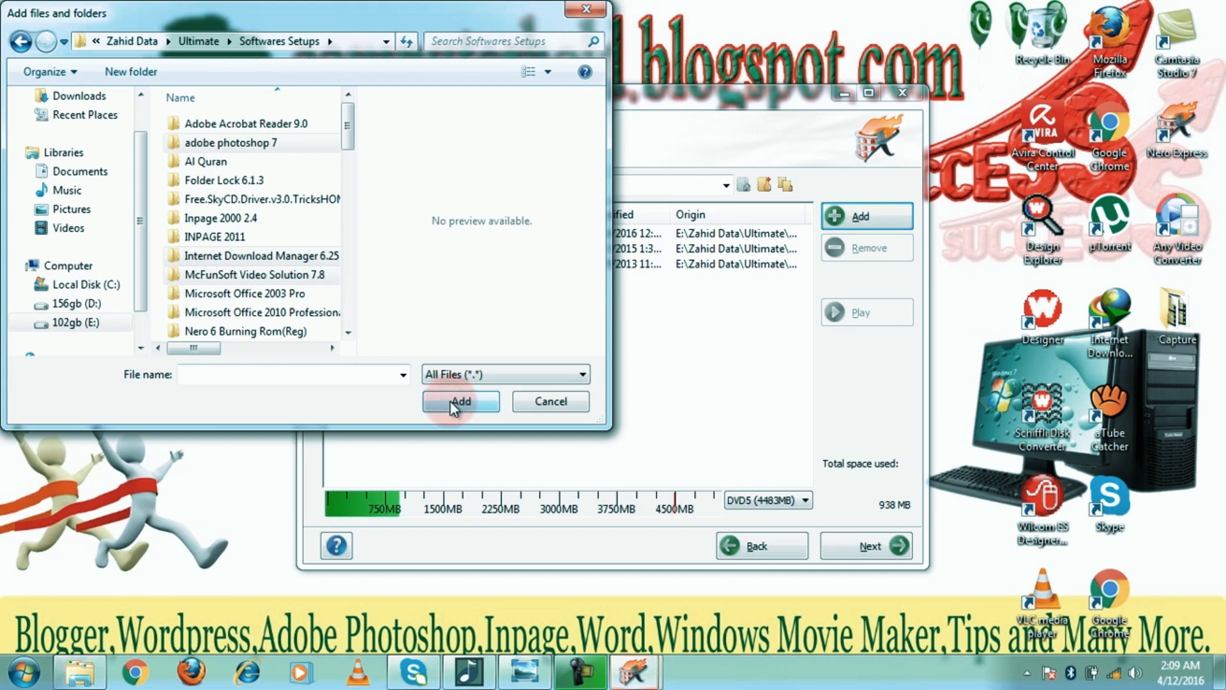
{"action": "left_click", "coordinate": [530, 401]}
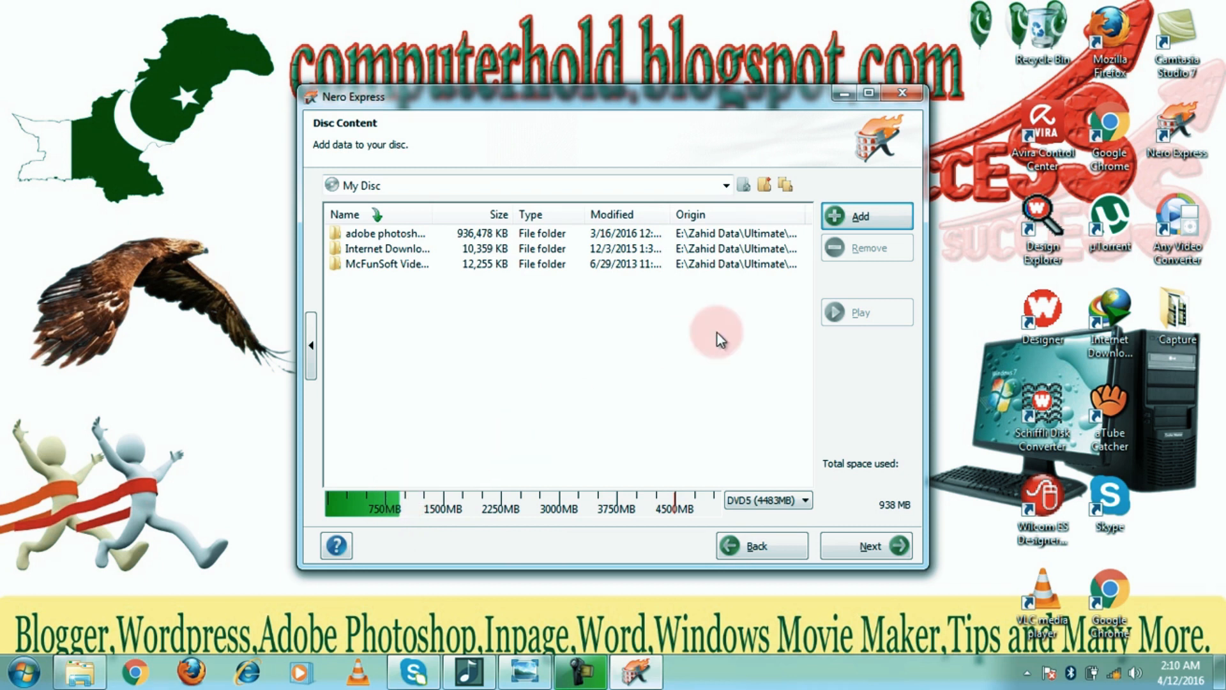
- Add all files from idman625build2 to the end of the Softwares Setups folder to the disc, and review the compilation list
{"action": "left_click", "coordinate": [101, 671]}
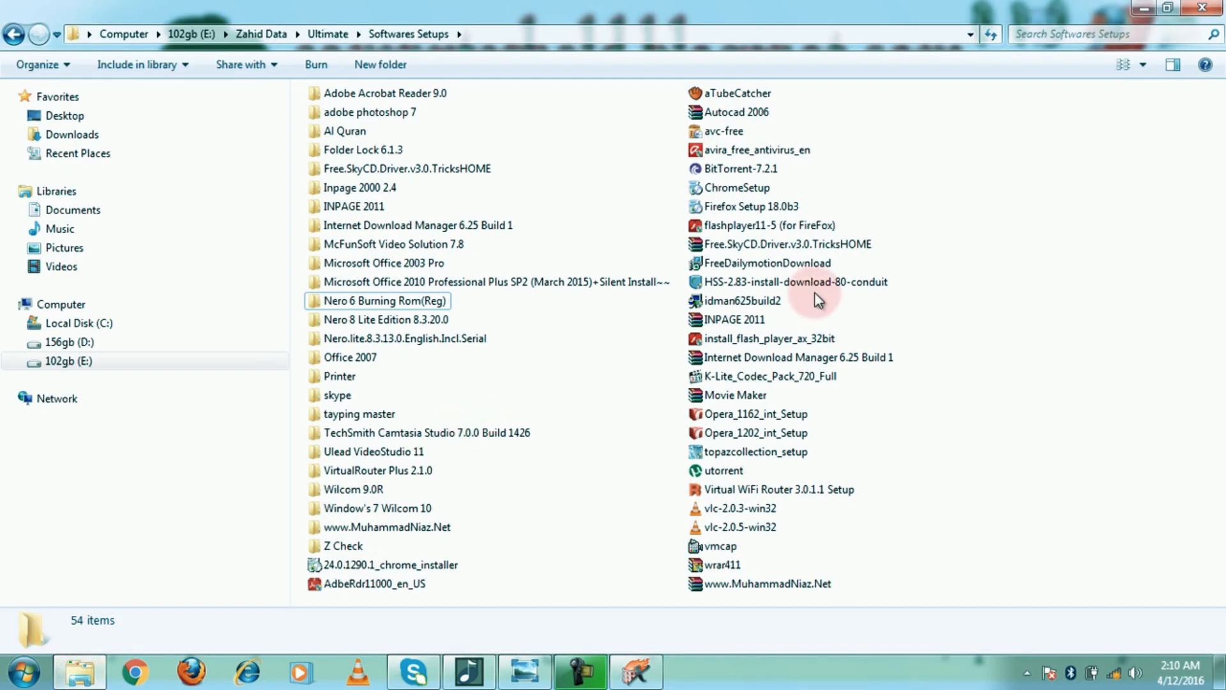
{"action": "left_click_drag", "start_coordinate": [961, 292], "coordinate": [657, 597]}
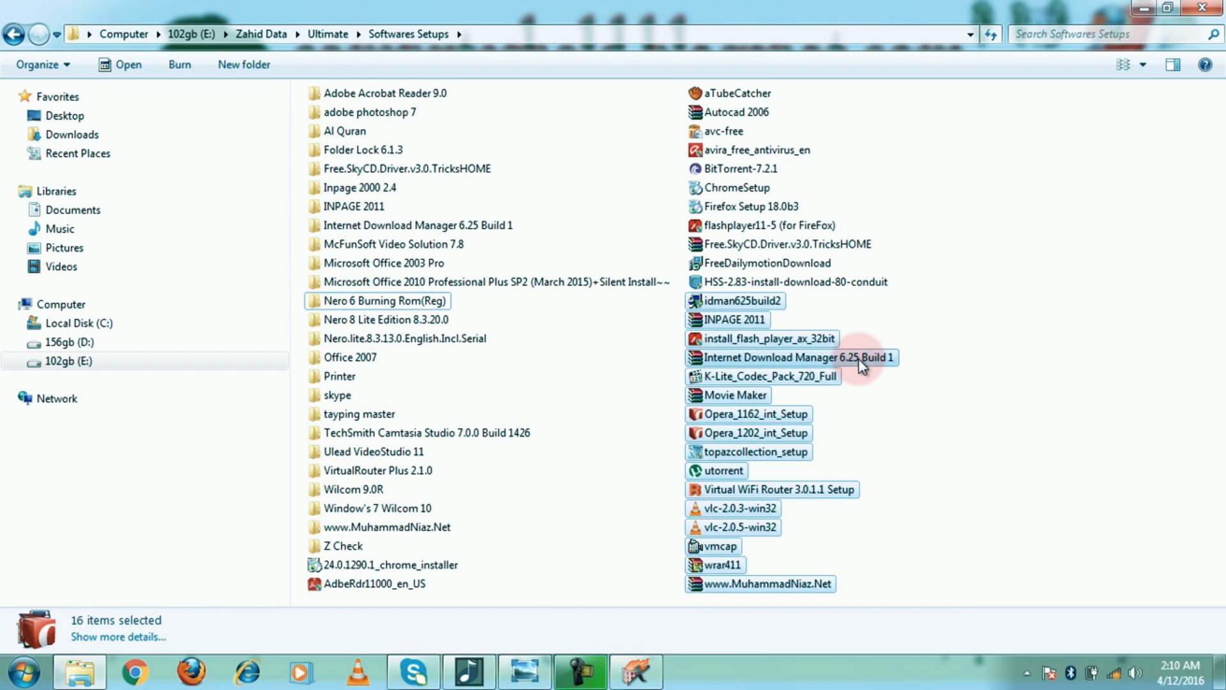
{"action": "left_click_drag", "start_coordinate": [761, 300], "coordinate": [681, 396]}
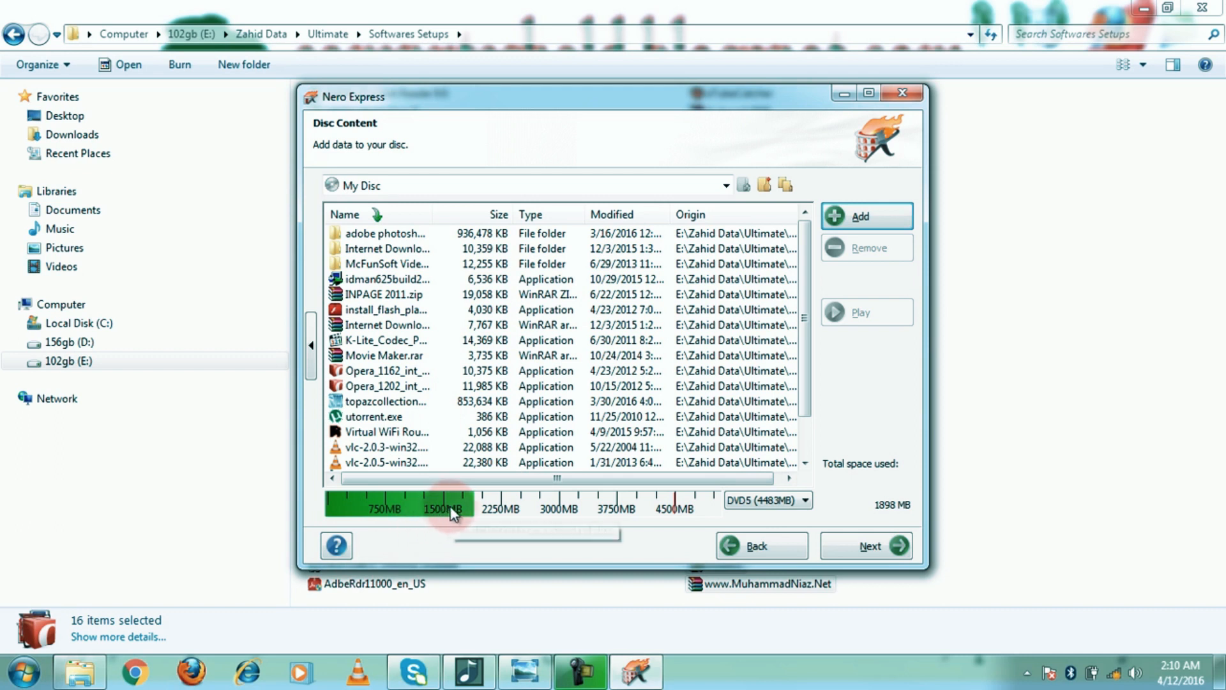
{"action": "mouse_move", "coordinate": [471, 513]}
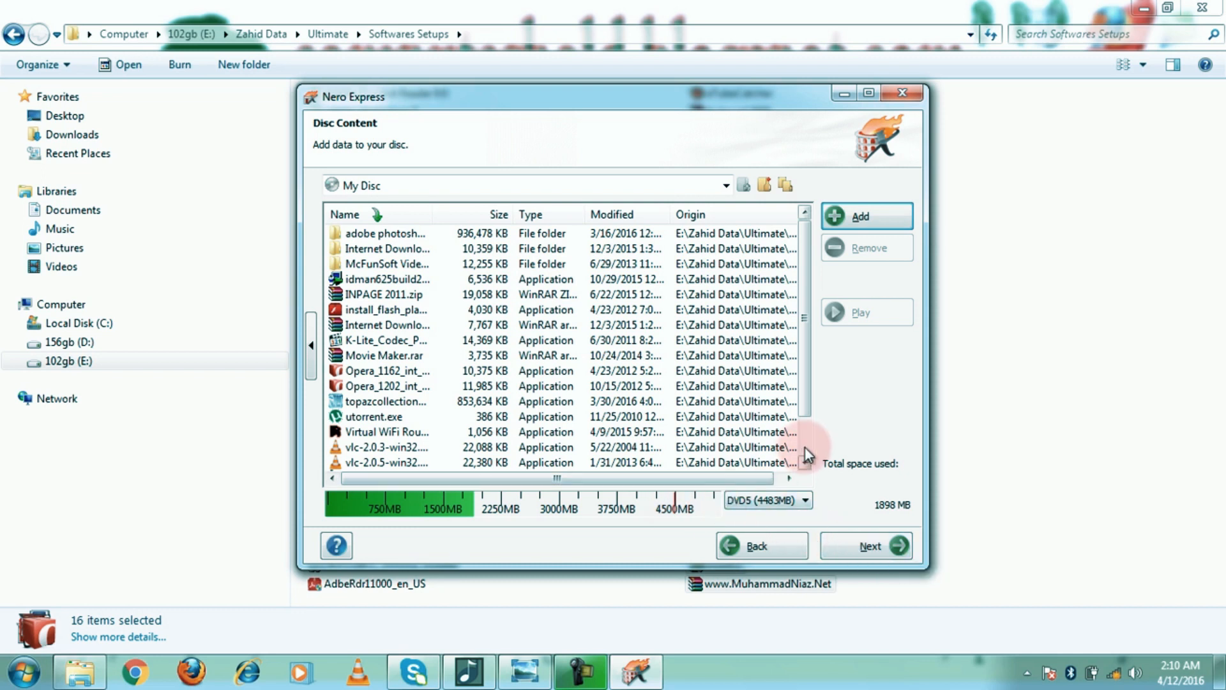
{"action": "scroll", "coordinate": [805, 454], "scroll_direction": "down", "scroll_amount": 1}
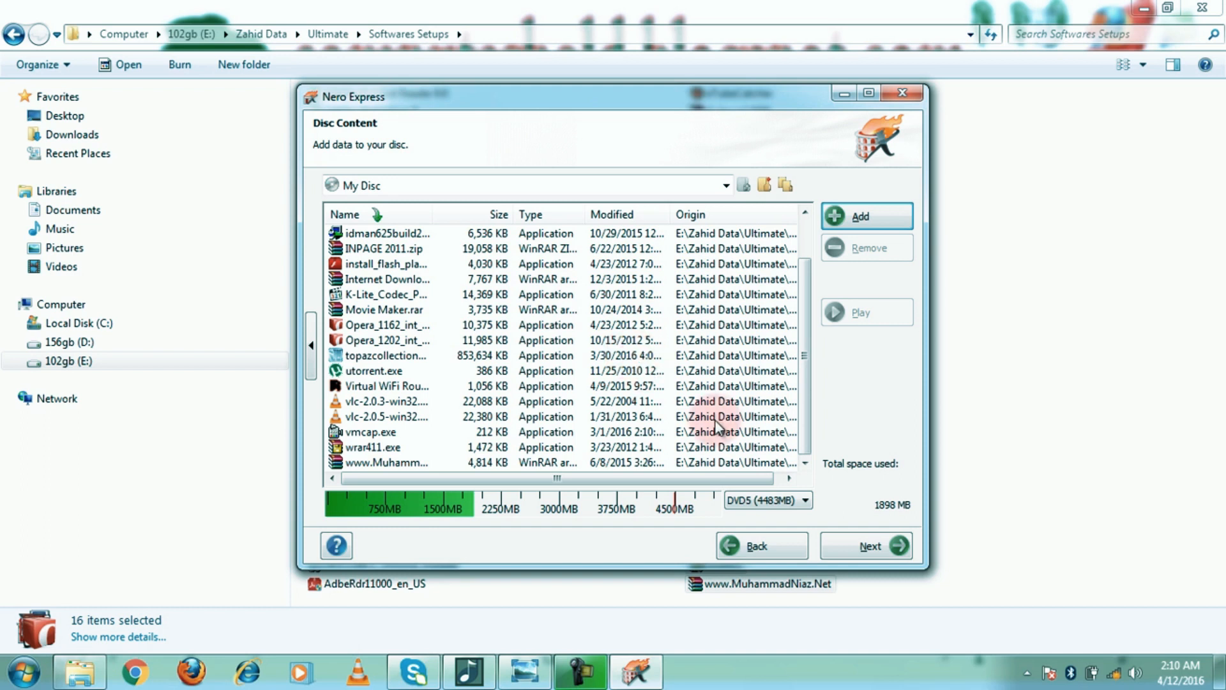
- Proceed to the final burn settings and choose F: TSSTcorp DVD+-RW TS-L633A [DVD] as the current recorder
{"action": "left_click", "coordinate": [867, 546]}
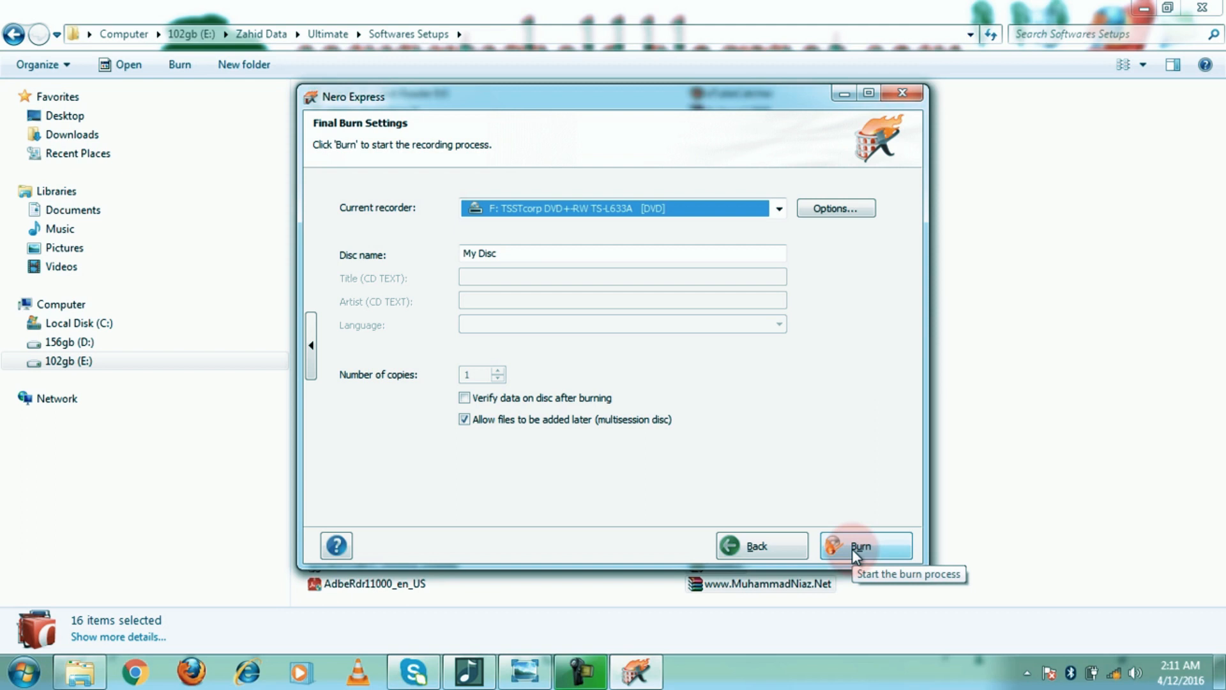
{"action": "left_click", "coordinate": [771, 211]}
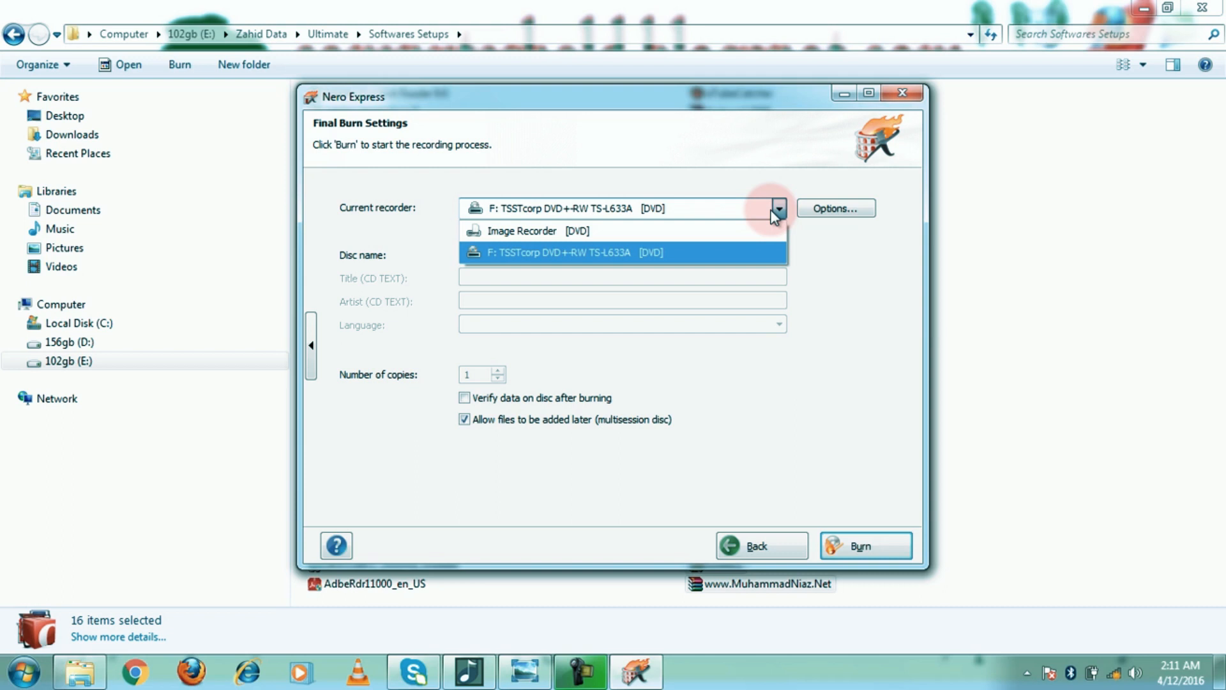
{"action": "left_click", "coordinate": [775, 213]}
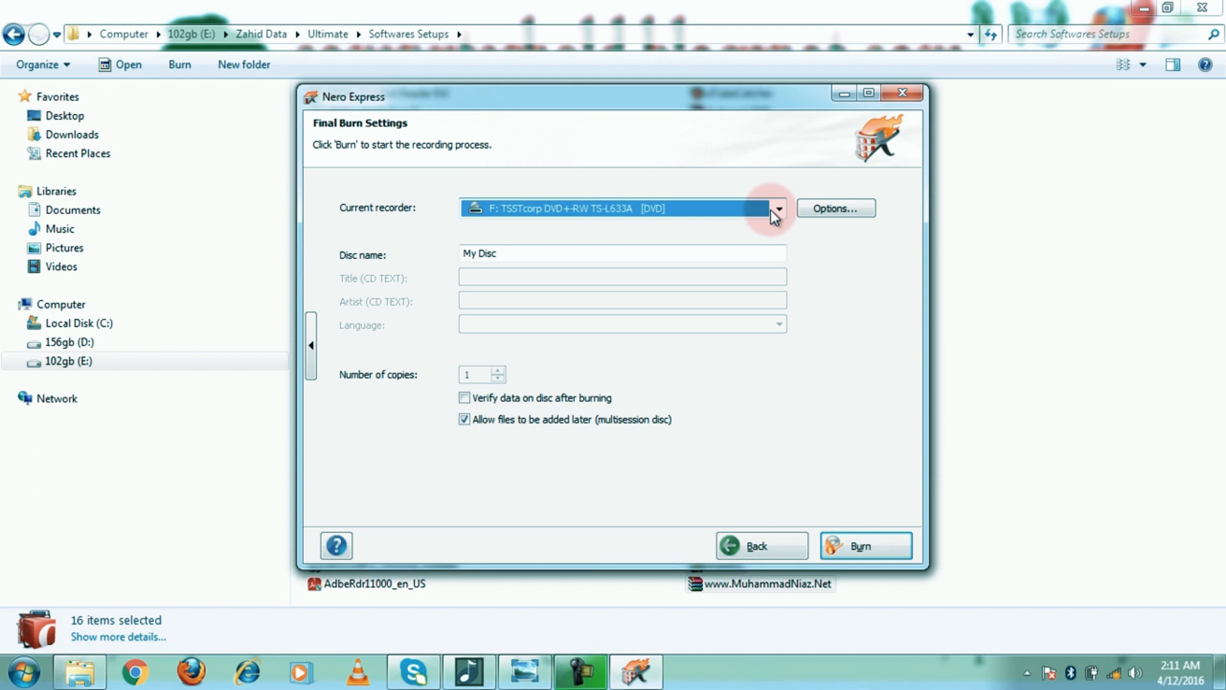
{"action": "left_click", "coordinate": [771, 210]}
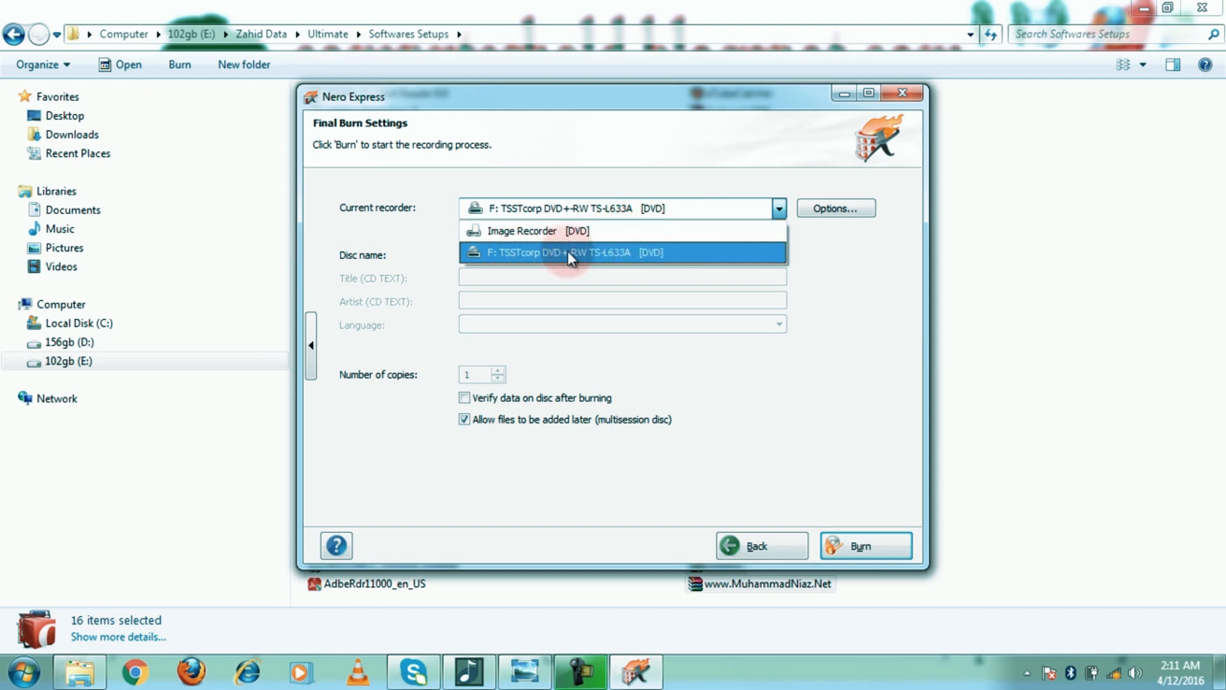
{"action": "left_click", "coordinate": [596, 253]}
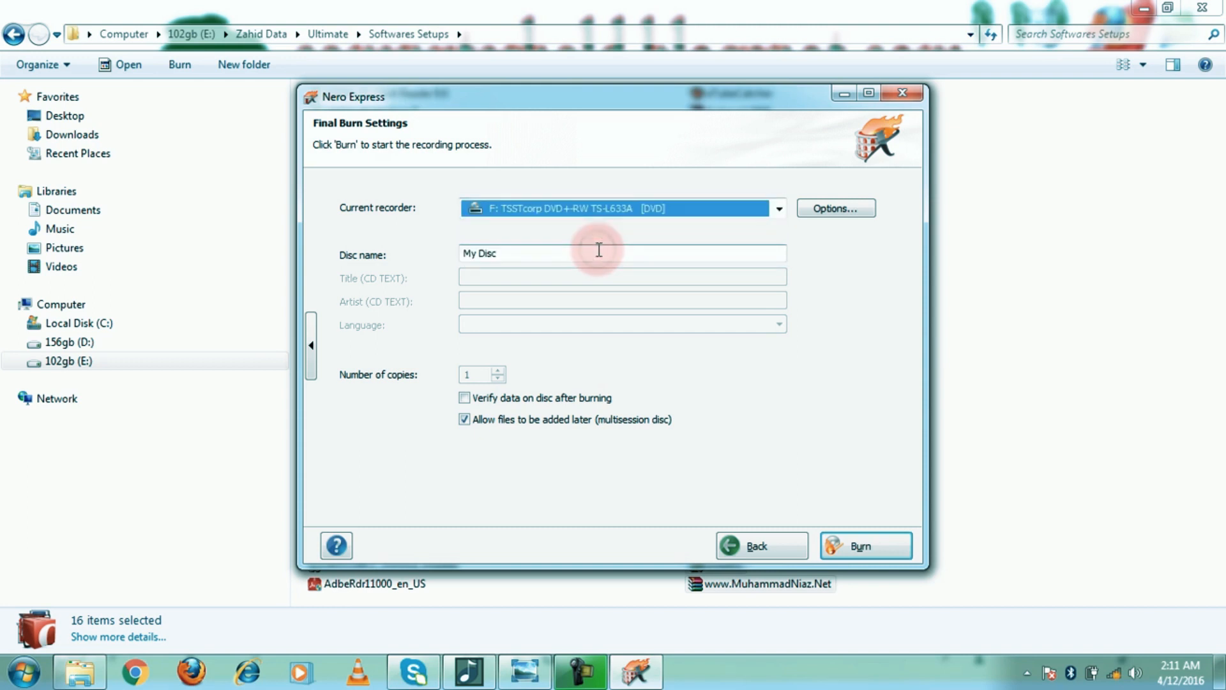
- Replace the disc name with the owner's first name, and turn the multisession option off and back on
{"action": "left_click_drag", "start_coordinate": [543, 249], "coordinate": [431, 244]}
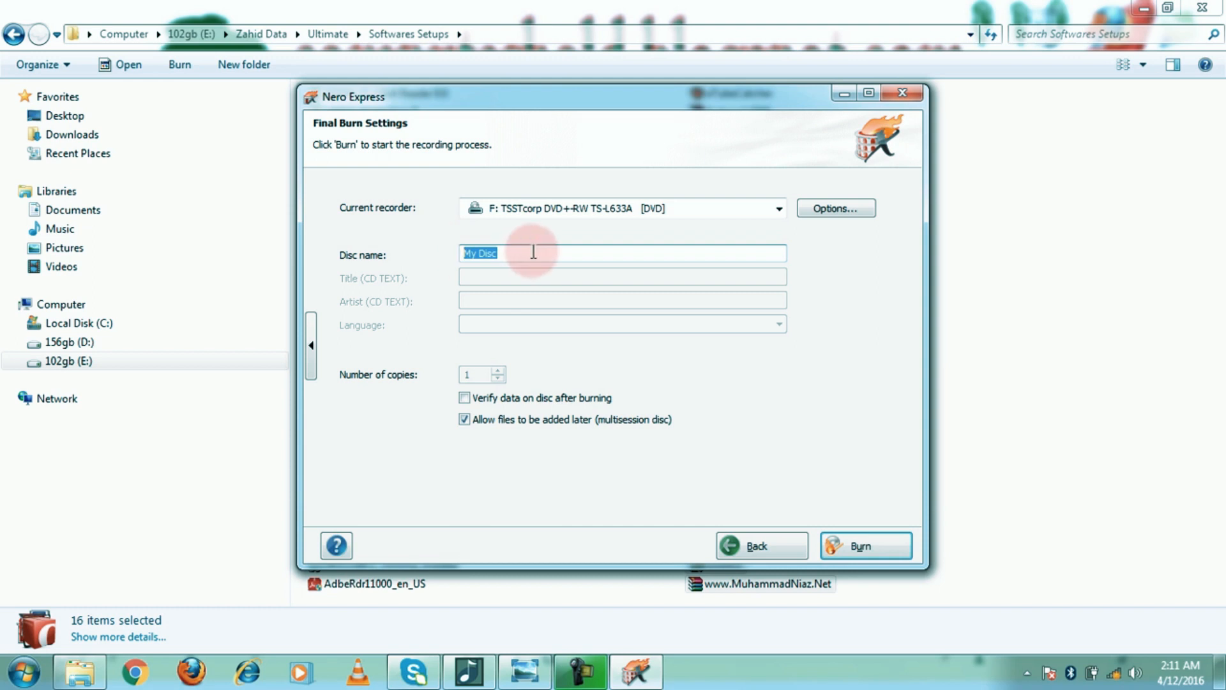
{"action": "type", "text": "Zahid"}
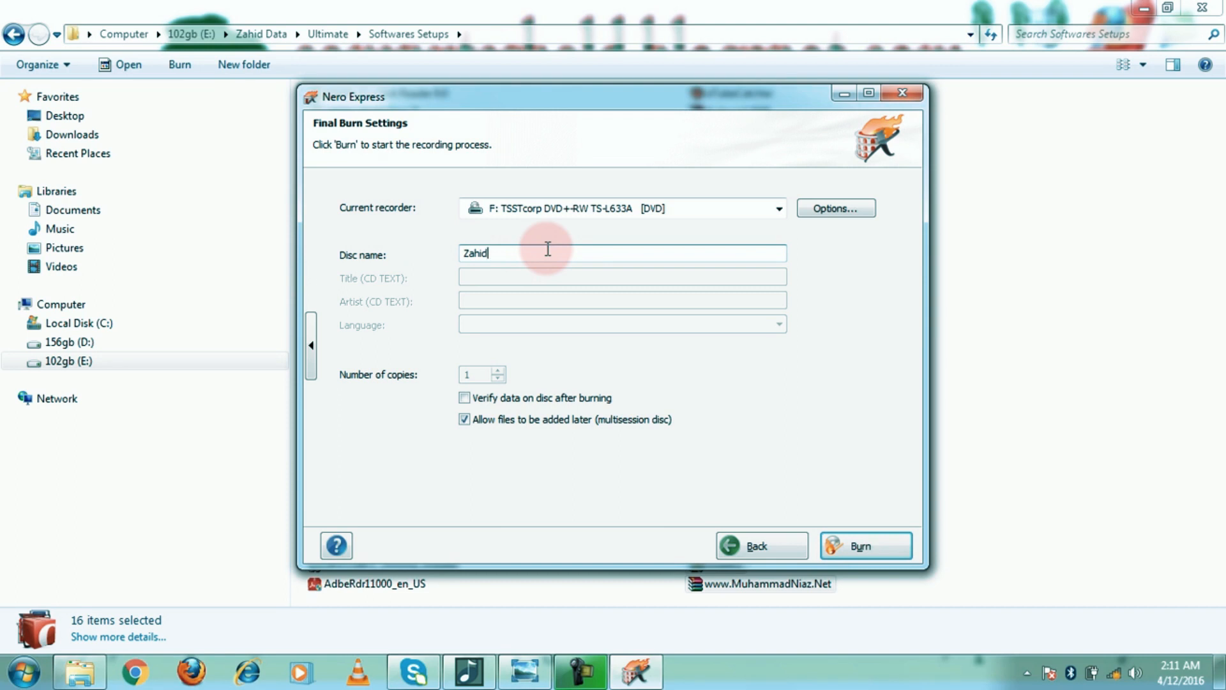
{"action": "left_click", "coordinate": [465, 420]}
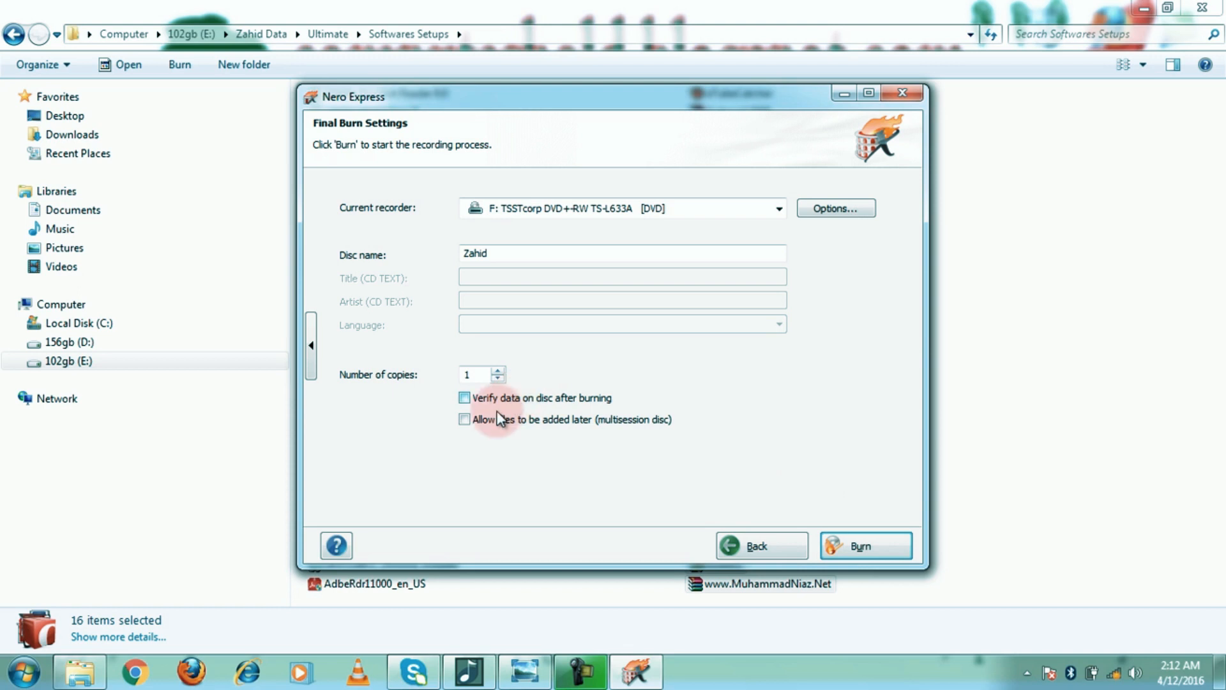
{"action": "left_click", "coordinate": [465, 420]}
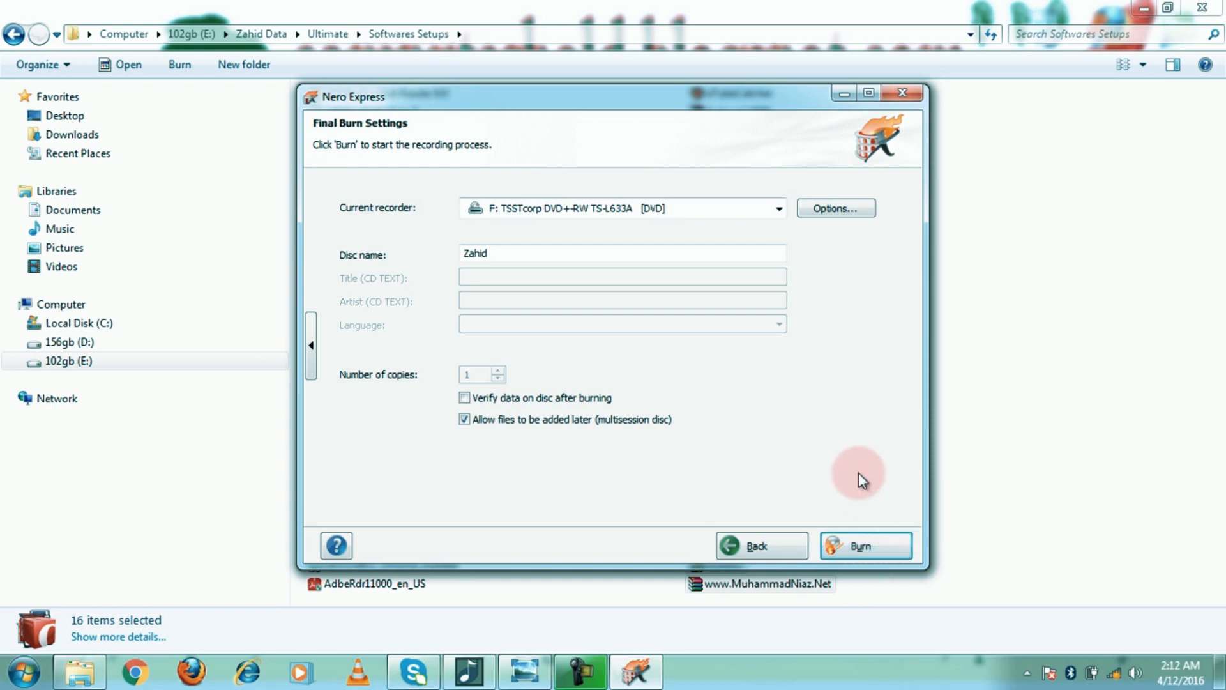
- Close Nero Express without saving the project, and minimize the Softwares Setups folder window
{"action": "left_click", "coordinate": [915, 91]}
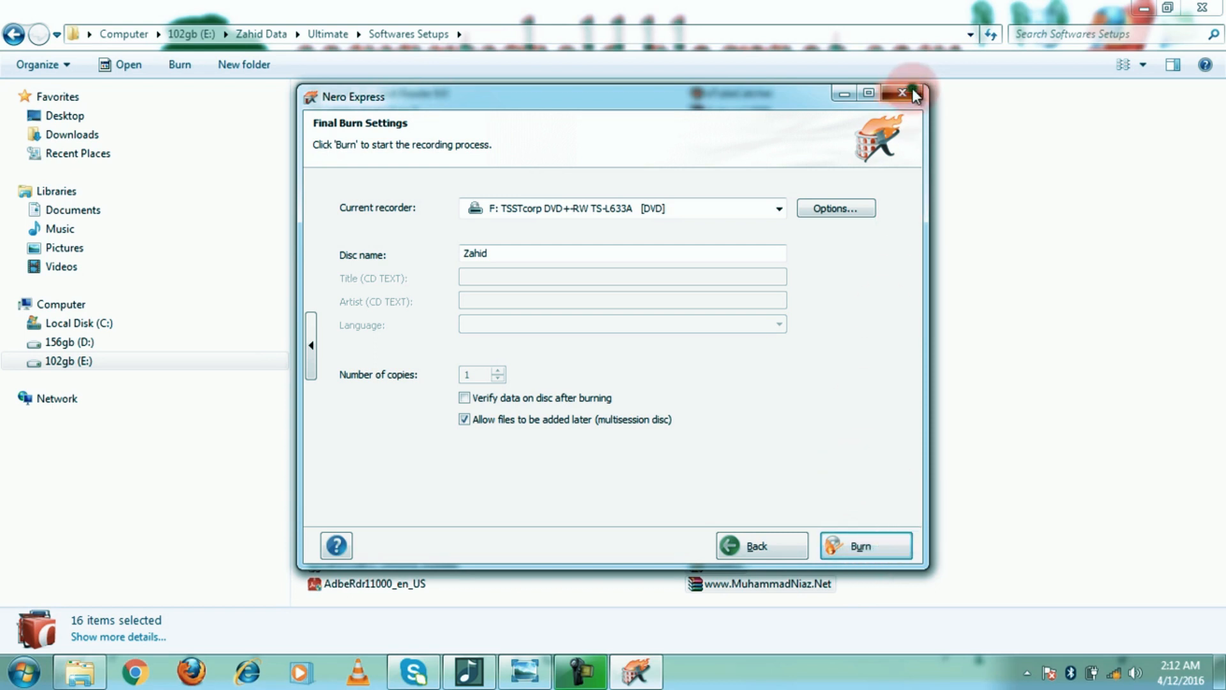
{"action": "left_click", "coordinate": [629, 368]}
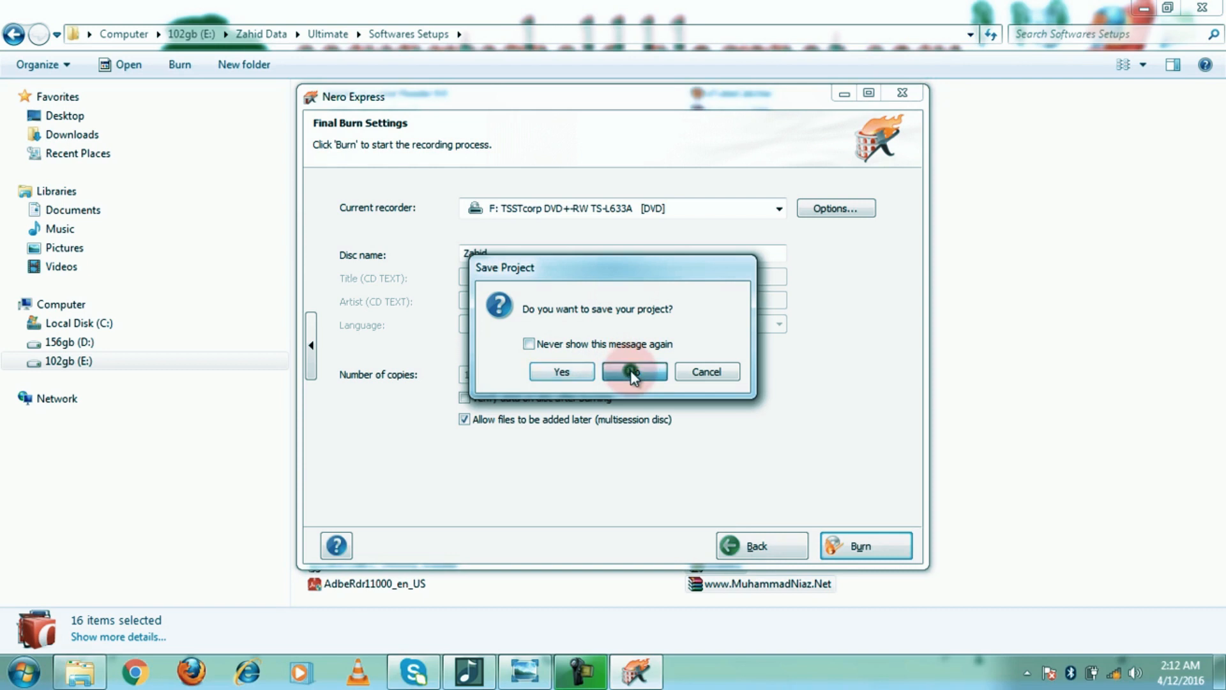
{"action": "left_click", "coordinate": [1148, 8]}
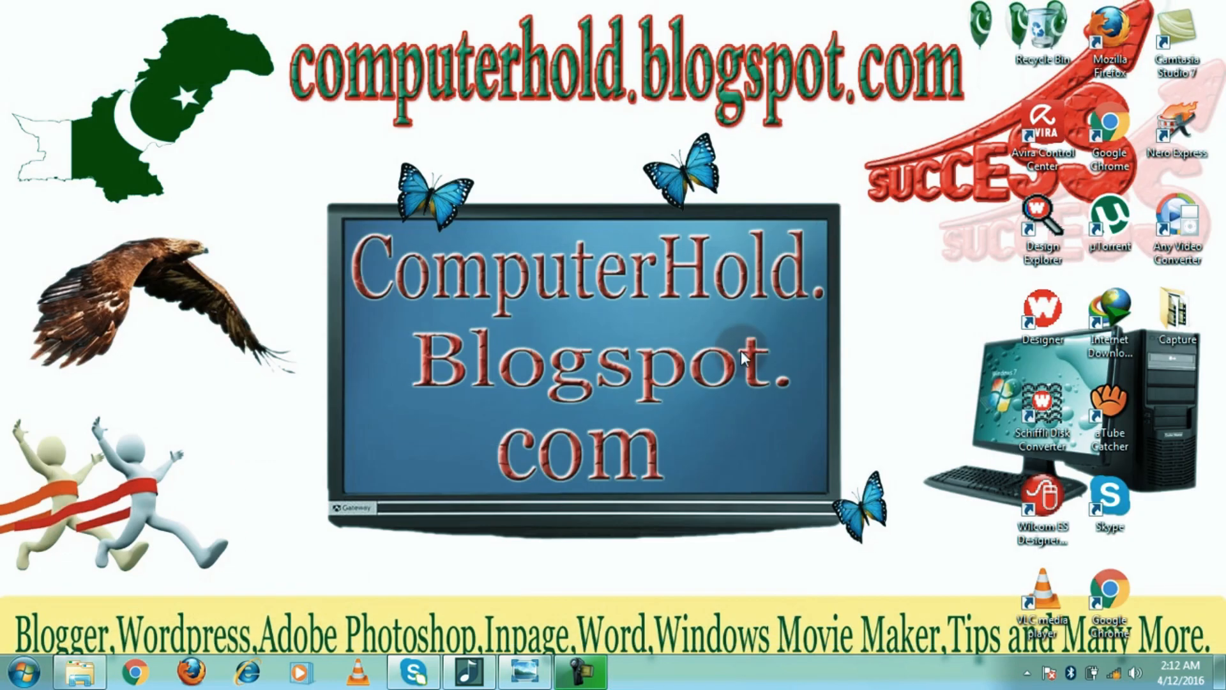